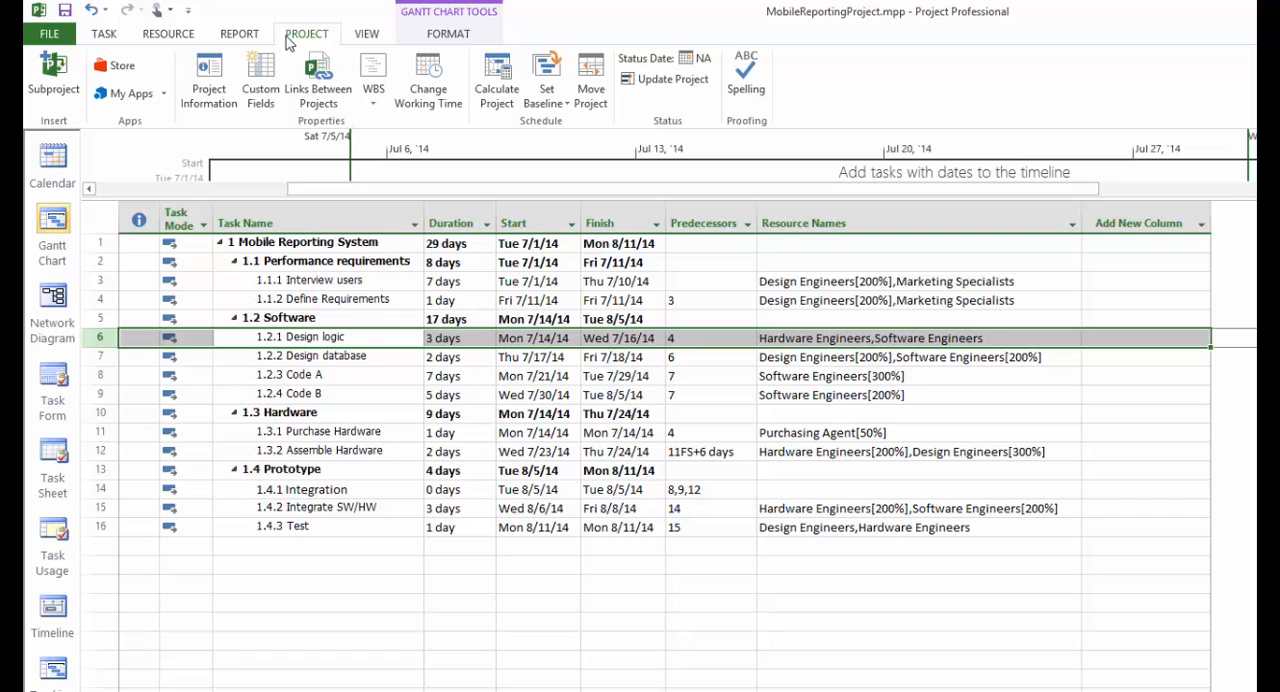
Step: Set the project's status date to 7/14/14 in the project information
left_click(209, 78)
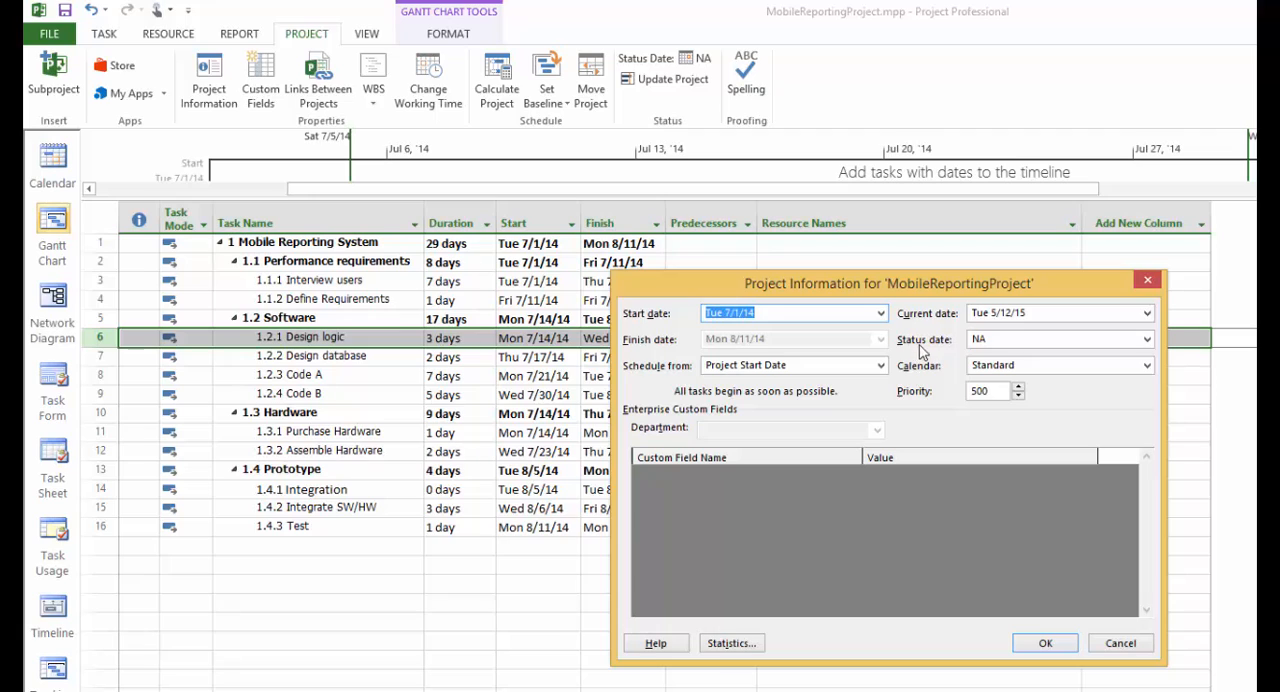
left_click(1147, 340)
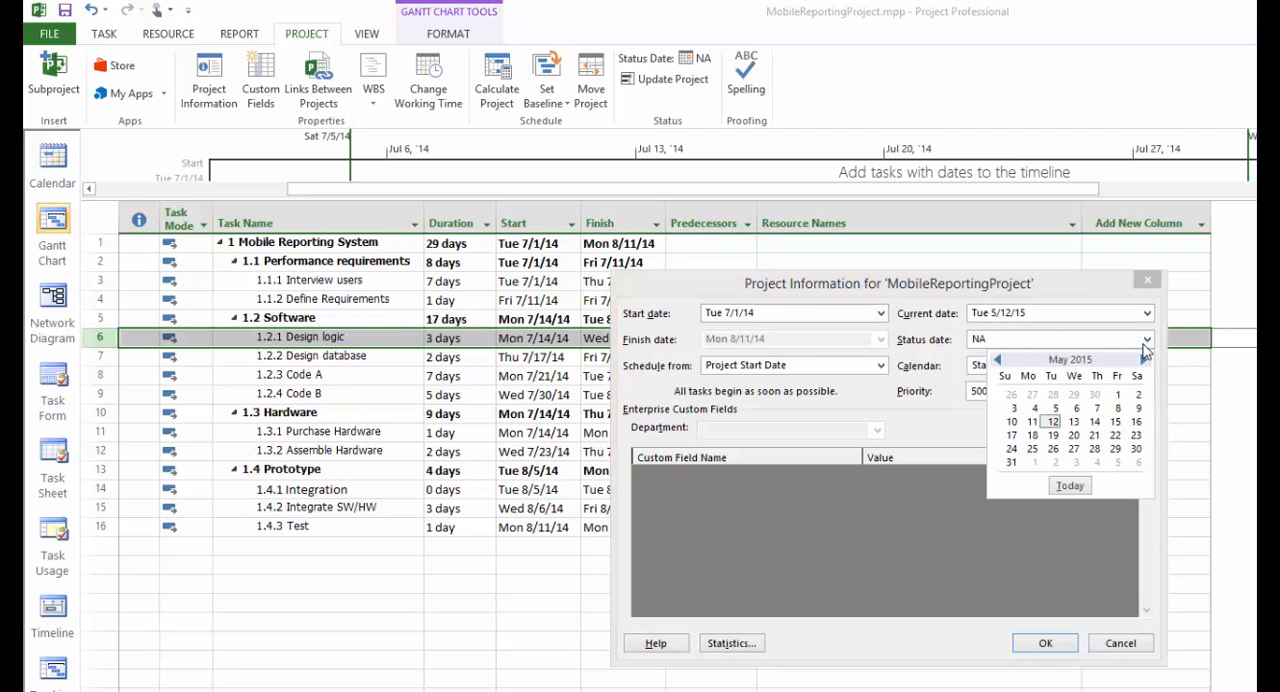
left_click(998, 362)
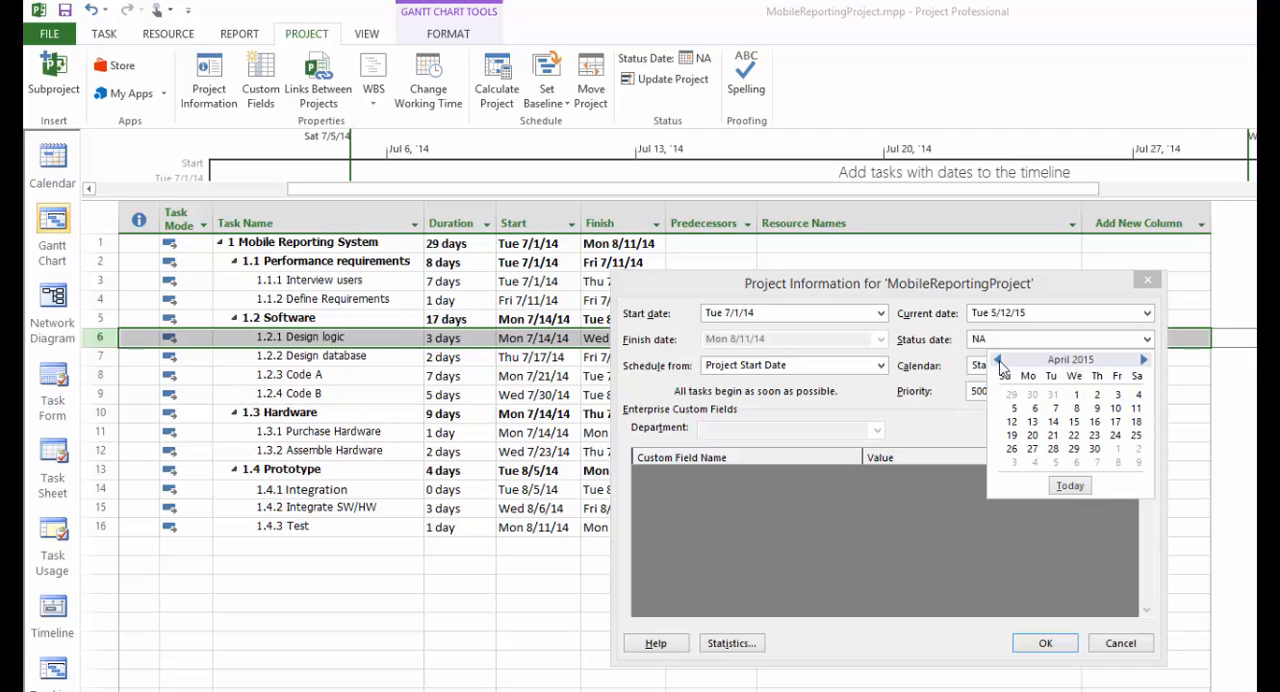
left_click(998, 362)
left_click(998, 362)
left_click(998, 362)
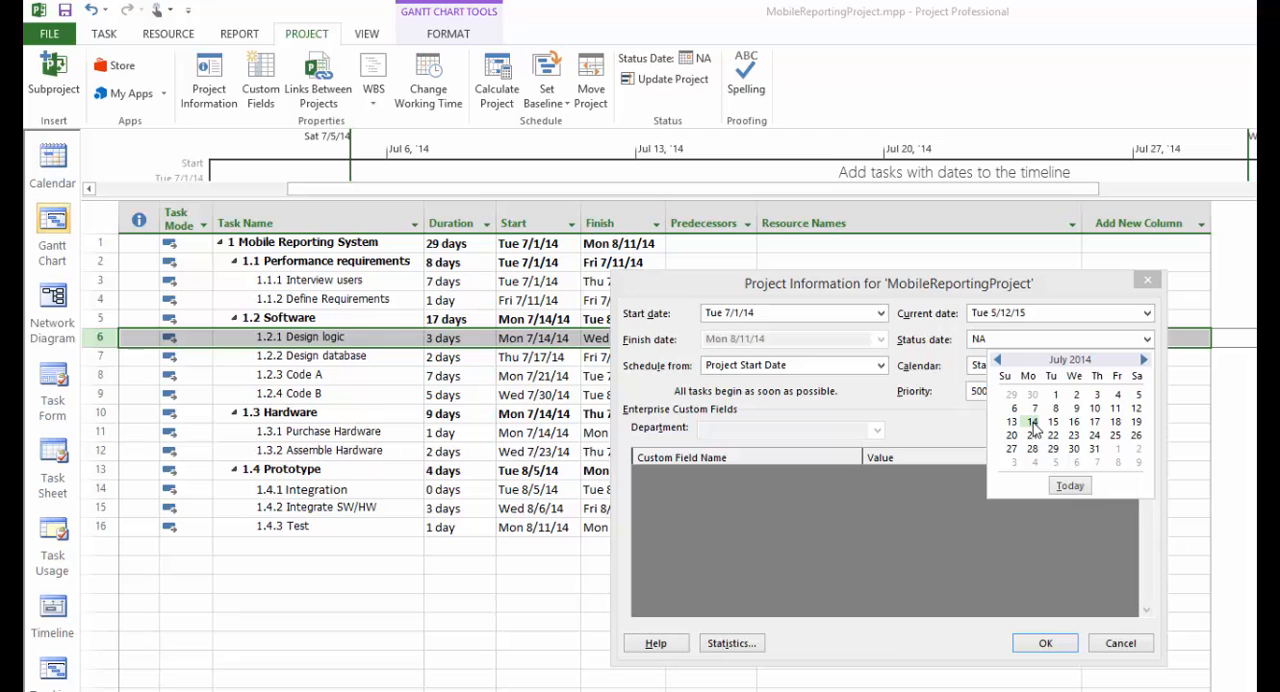
left_click(1034, 422)
left_click(1045, 643)
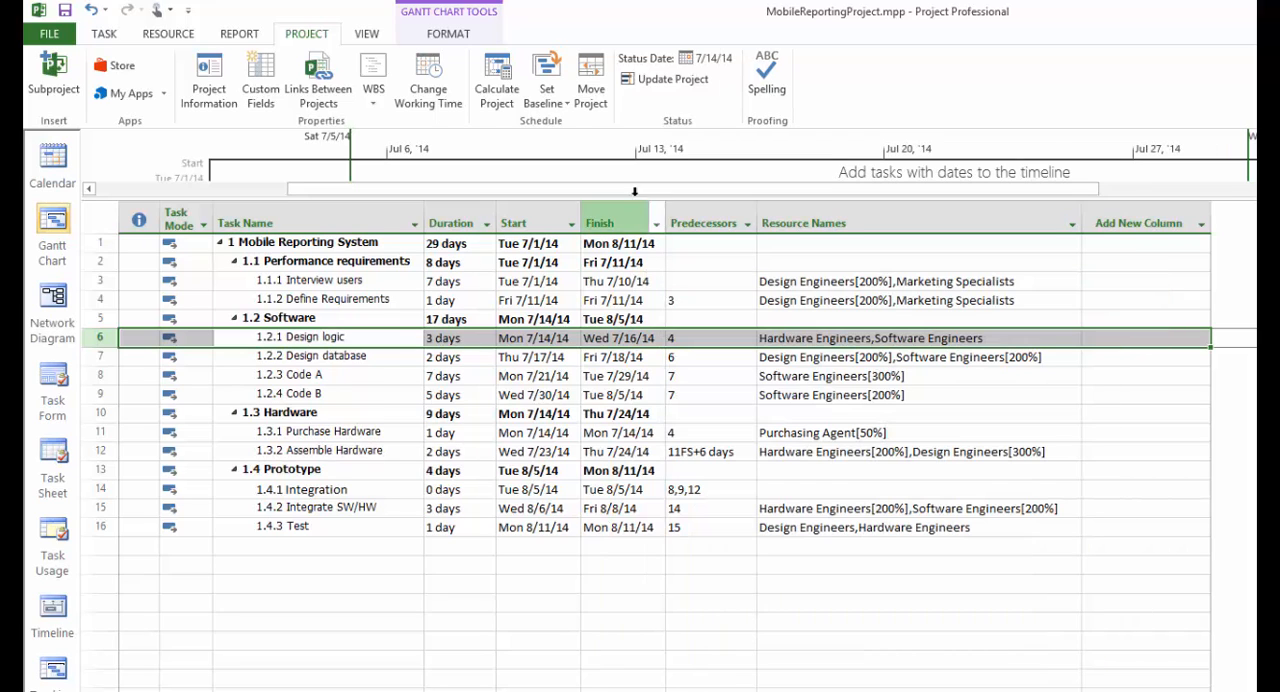
left_click(708, 66)
left_click(987, 414)
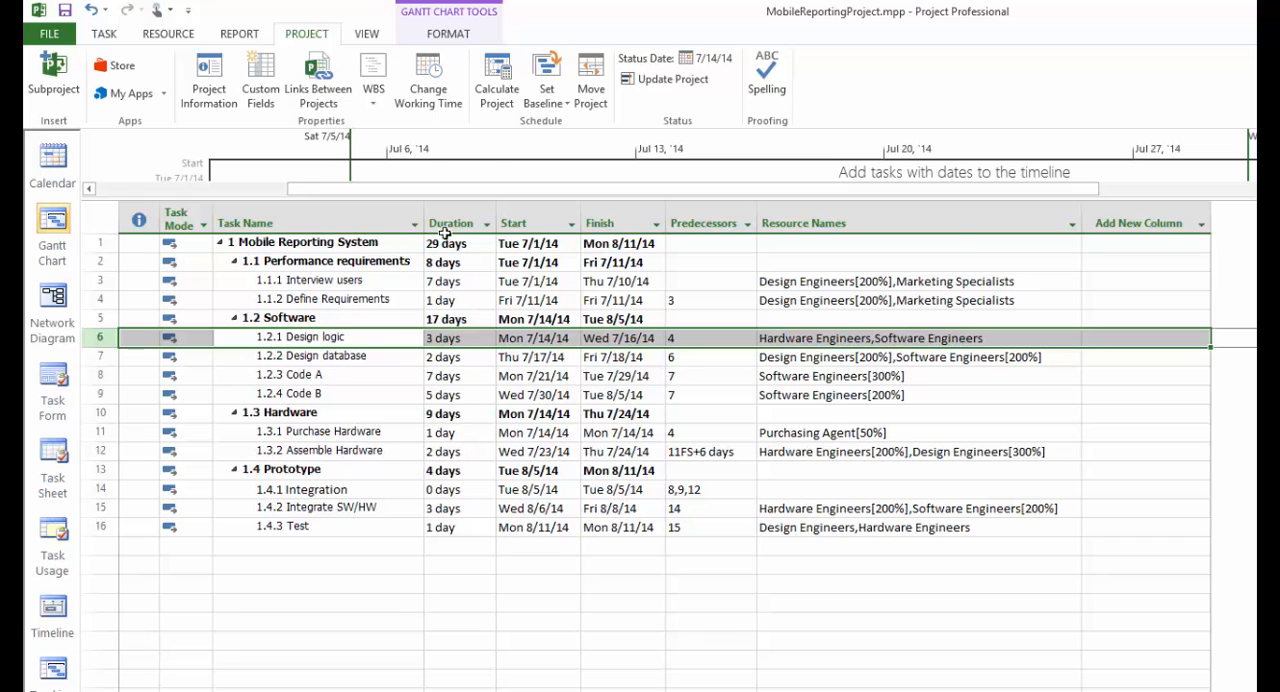
Step: Switch the Gantt Chart to the Tracking table and widen the Task Name column so the names are readable
left_click(366, 33)
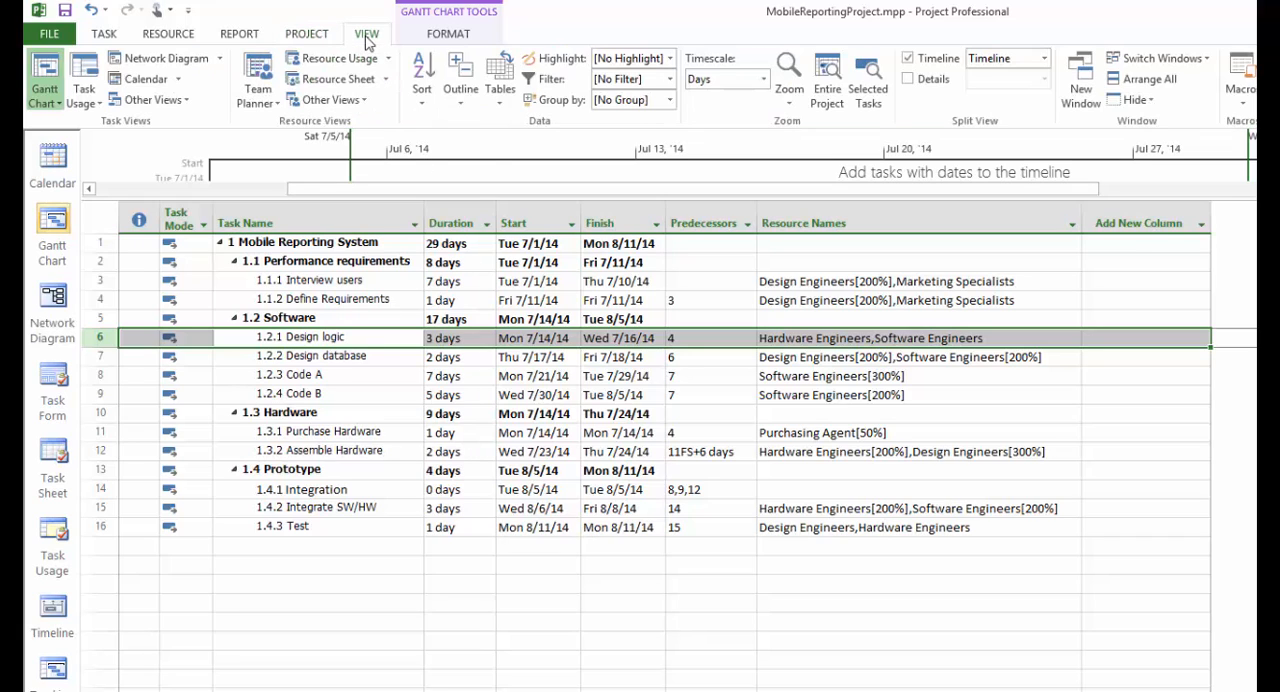
left_click(502, 110)
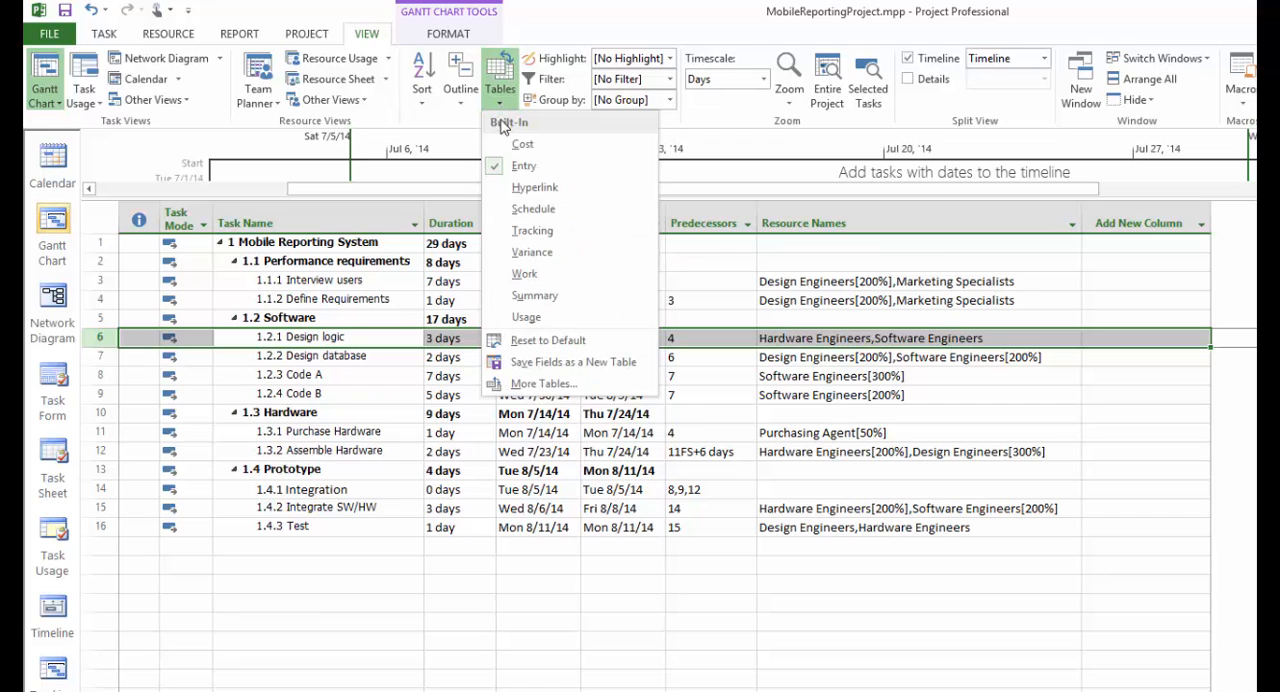
left_click(531, 231)
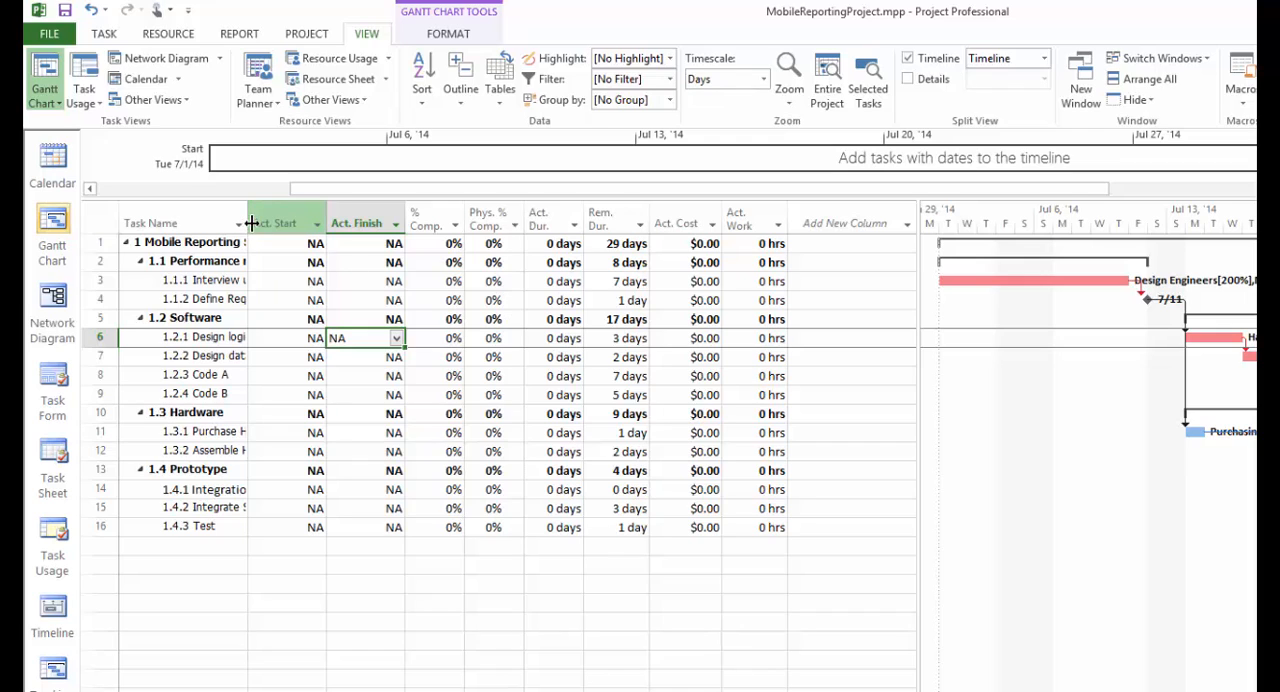
left_click_drag(247, 222, 298, 222)
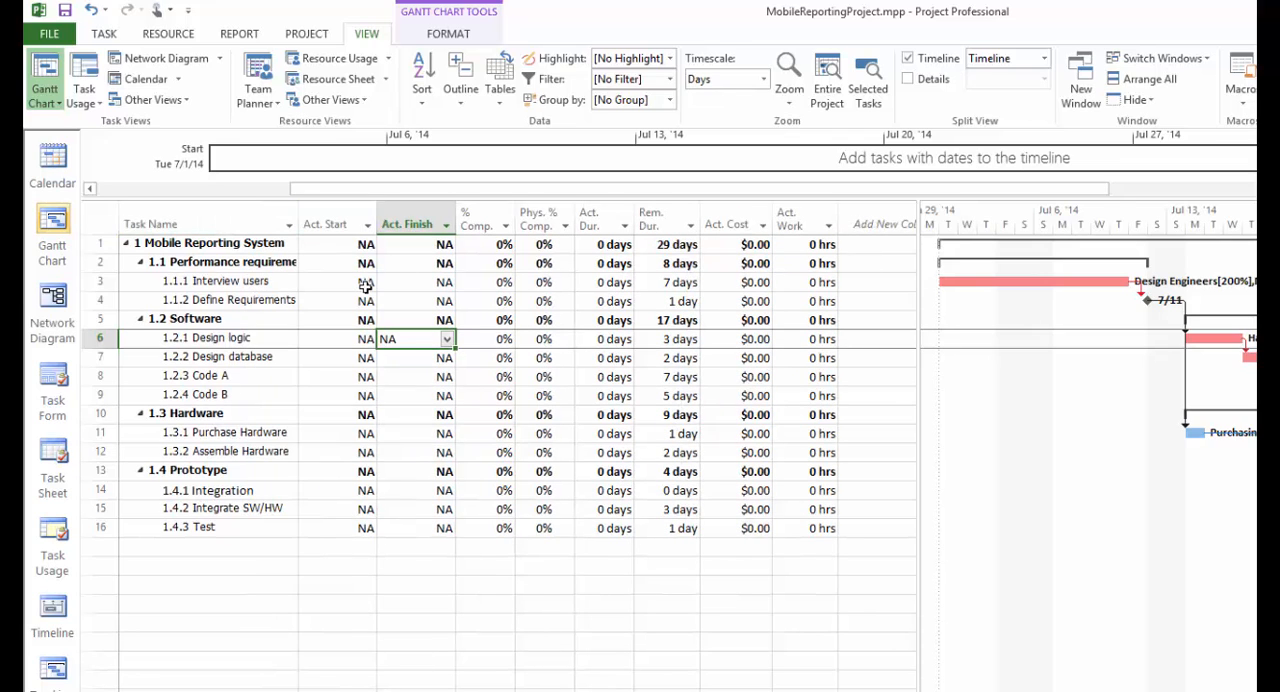
Step: Set the percent complete of task 1.1.1 Interview users to 100%
left_click(480, 283)
type("100")
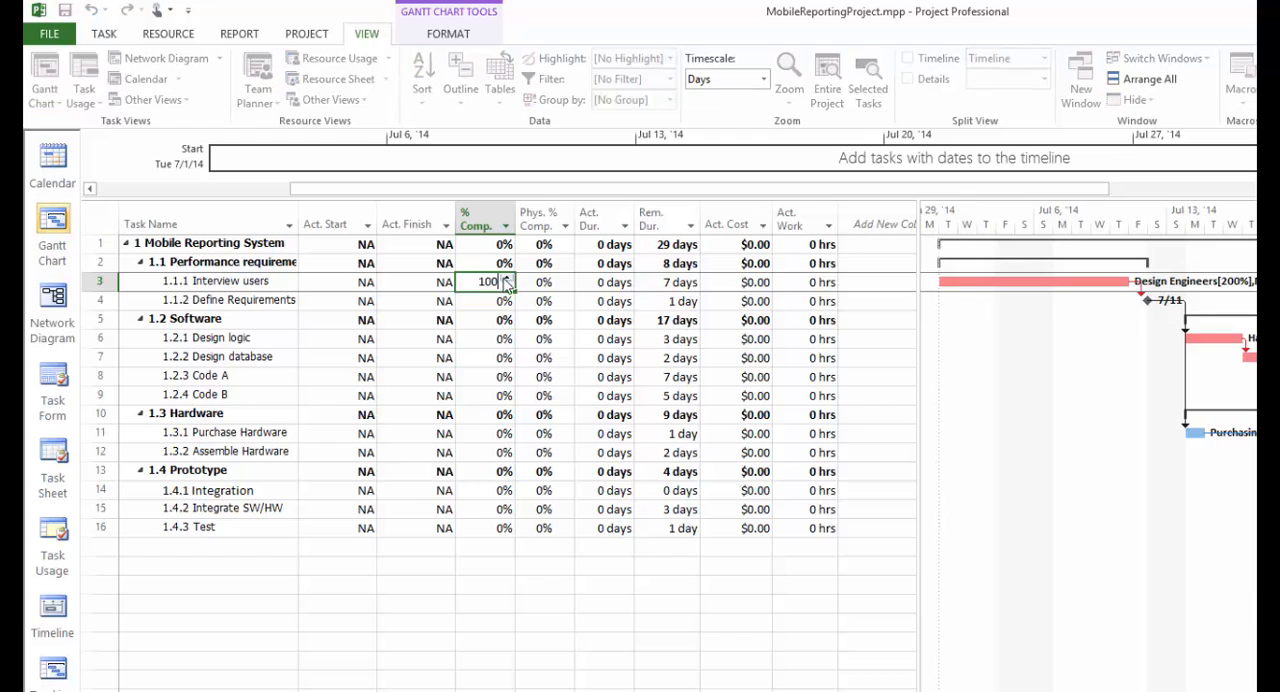
key("Return")
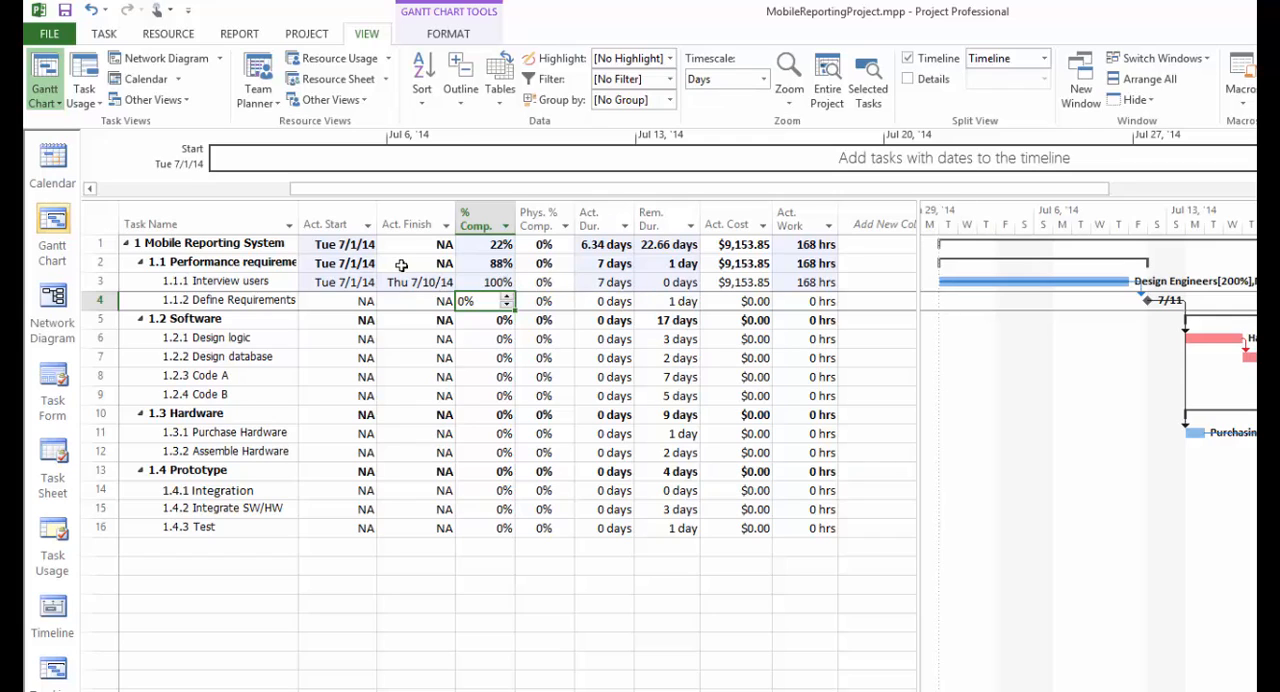
Step: Set the actual start of Interview users to Mon 6/30/14, allowing the task to start before the project start date
left_click(400, 300)
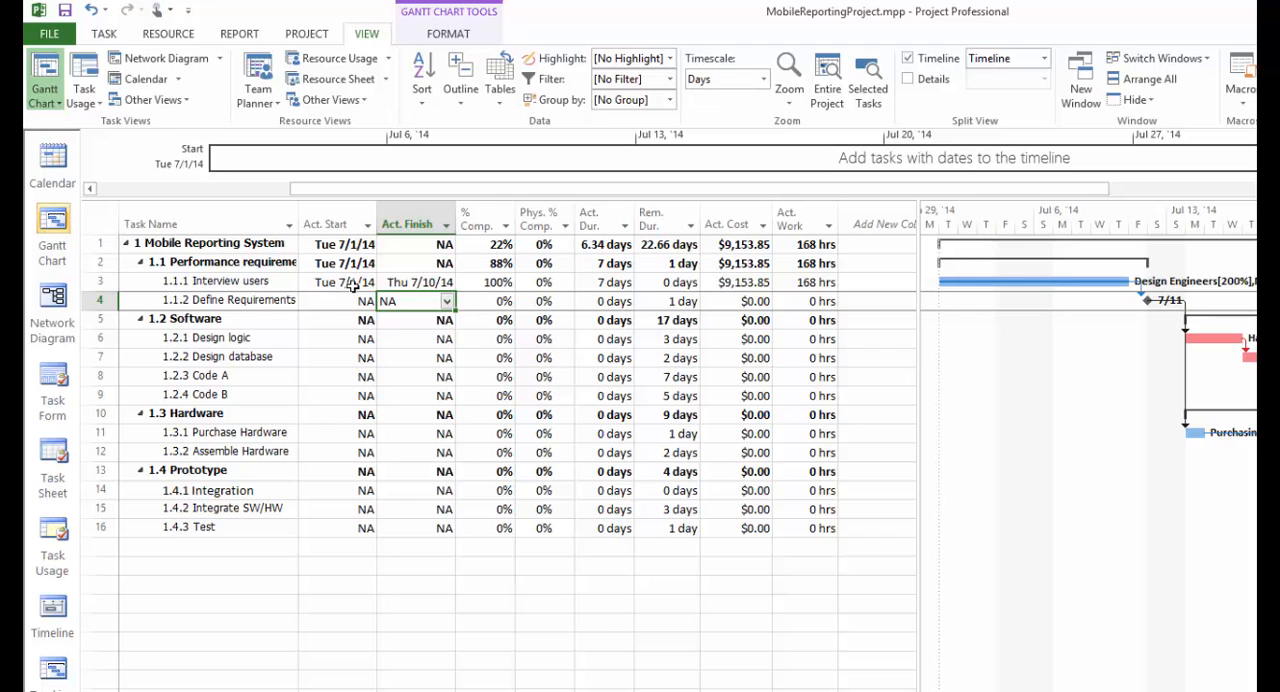
left_click(352, 286)
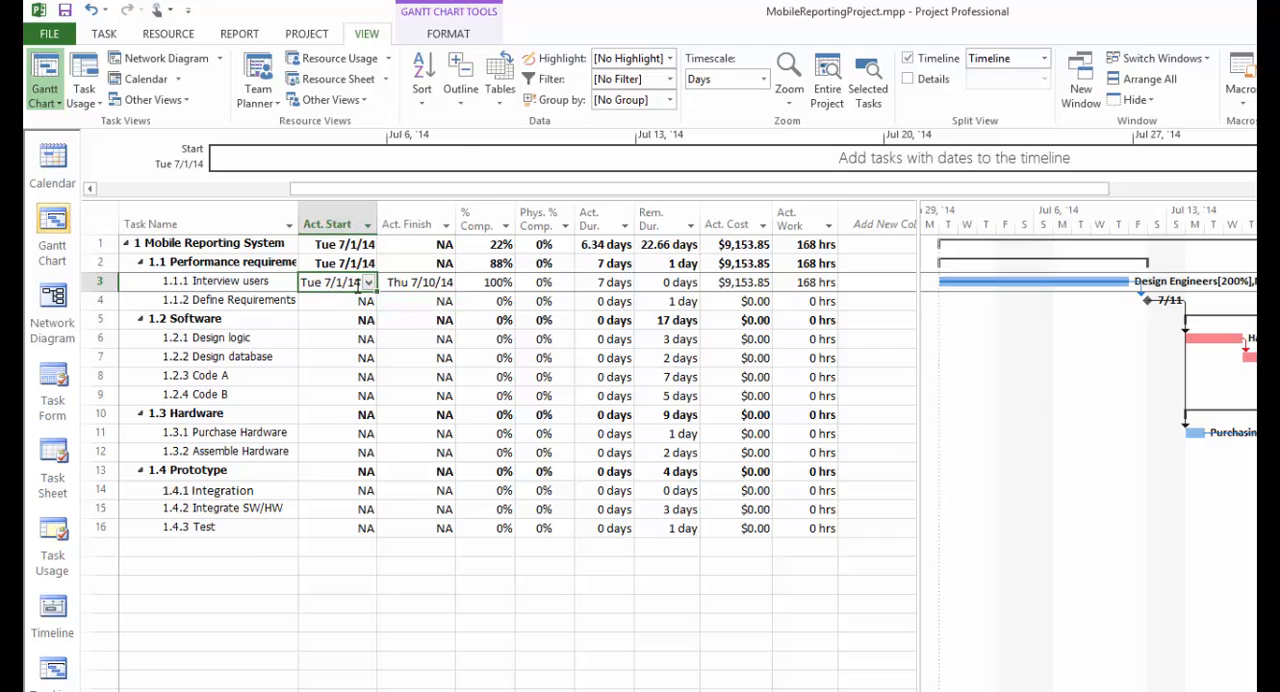
left_click(369, 284)
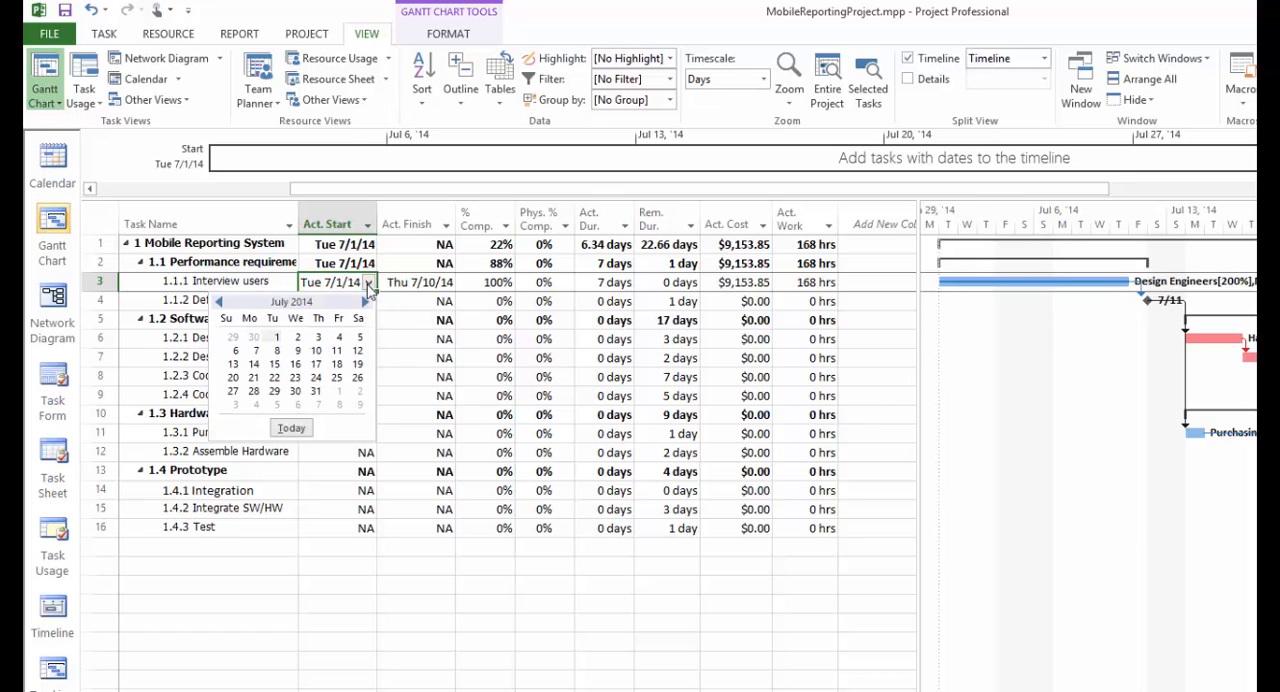
left_click(254, 340)
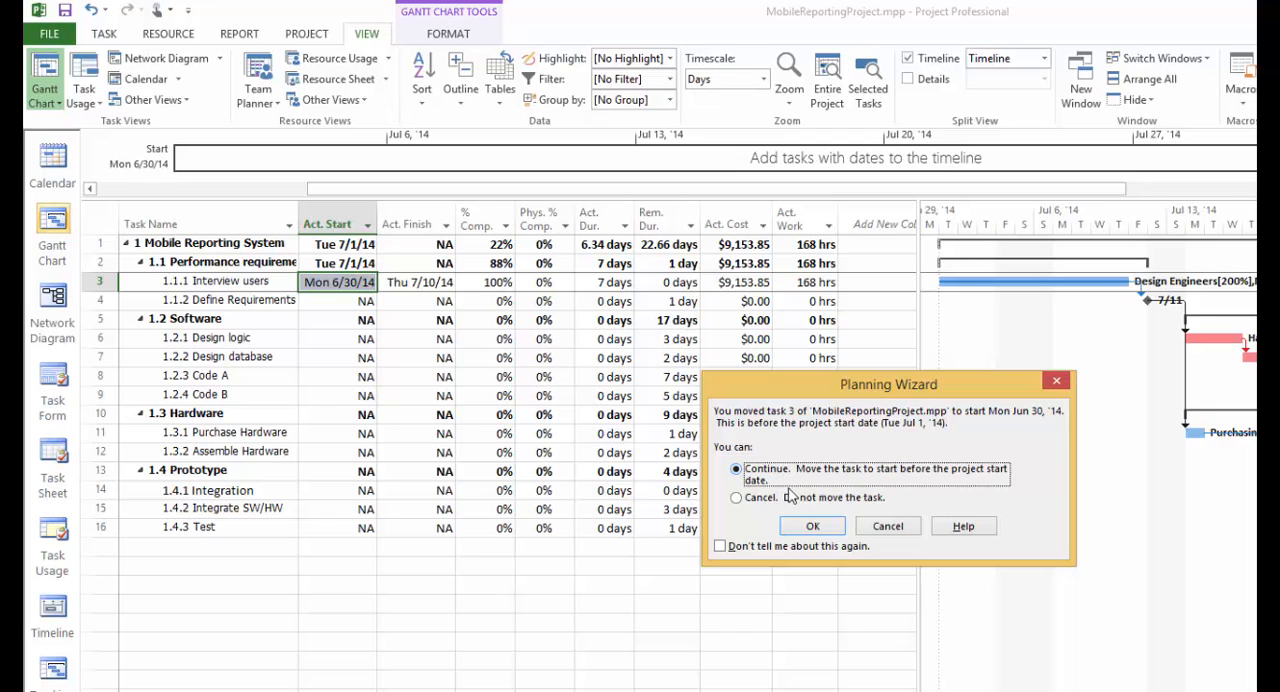
left_click(810, 527)
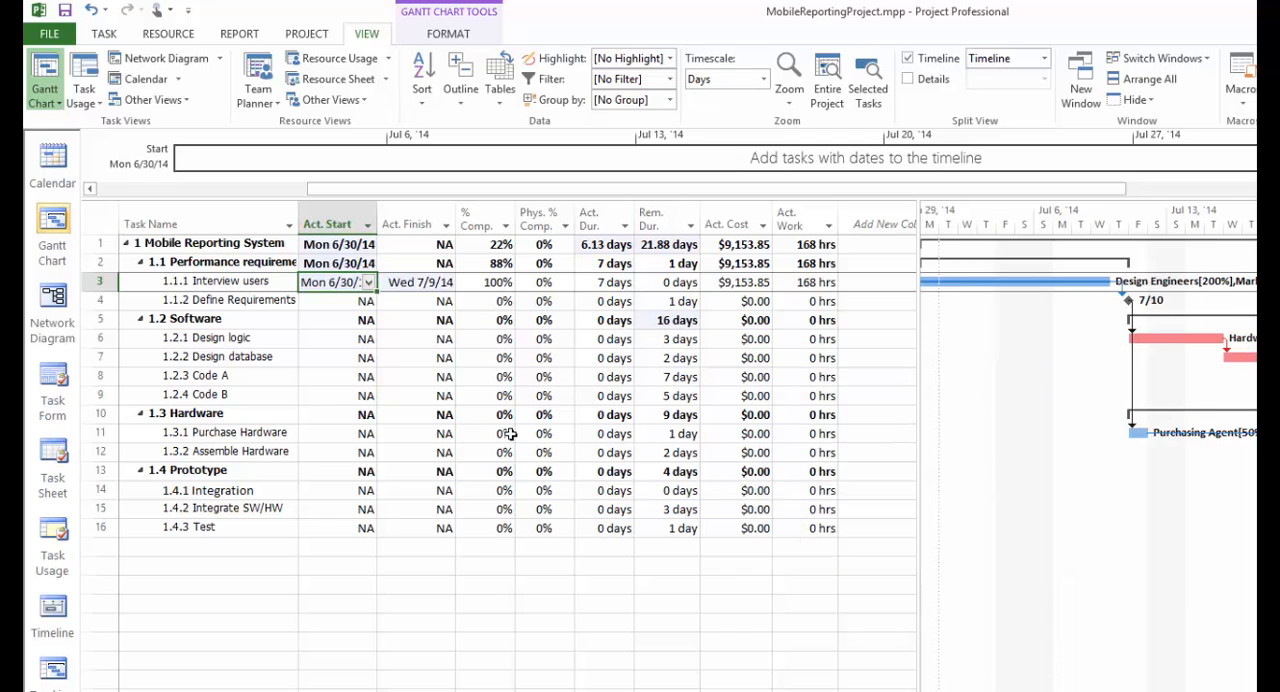
Step: Set the actual finish of Interview users to Fri 7/11/14
left_click(420, 283)
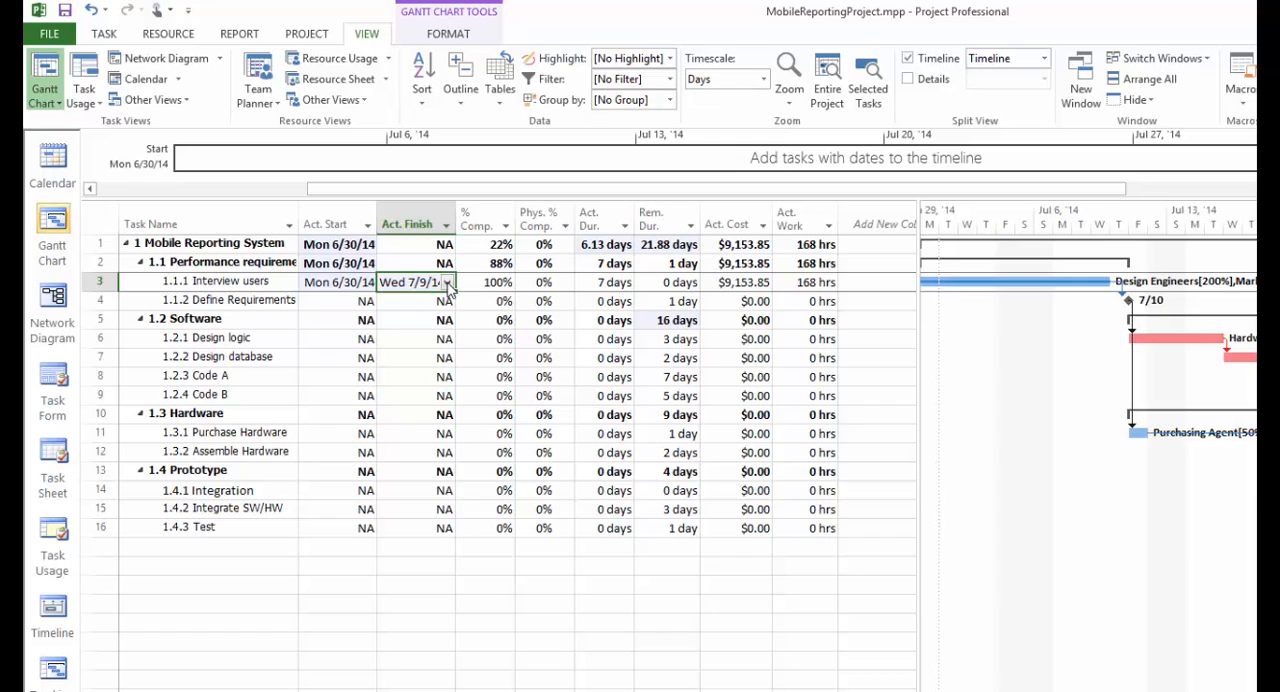
left_click(448, 284)
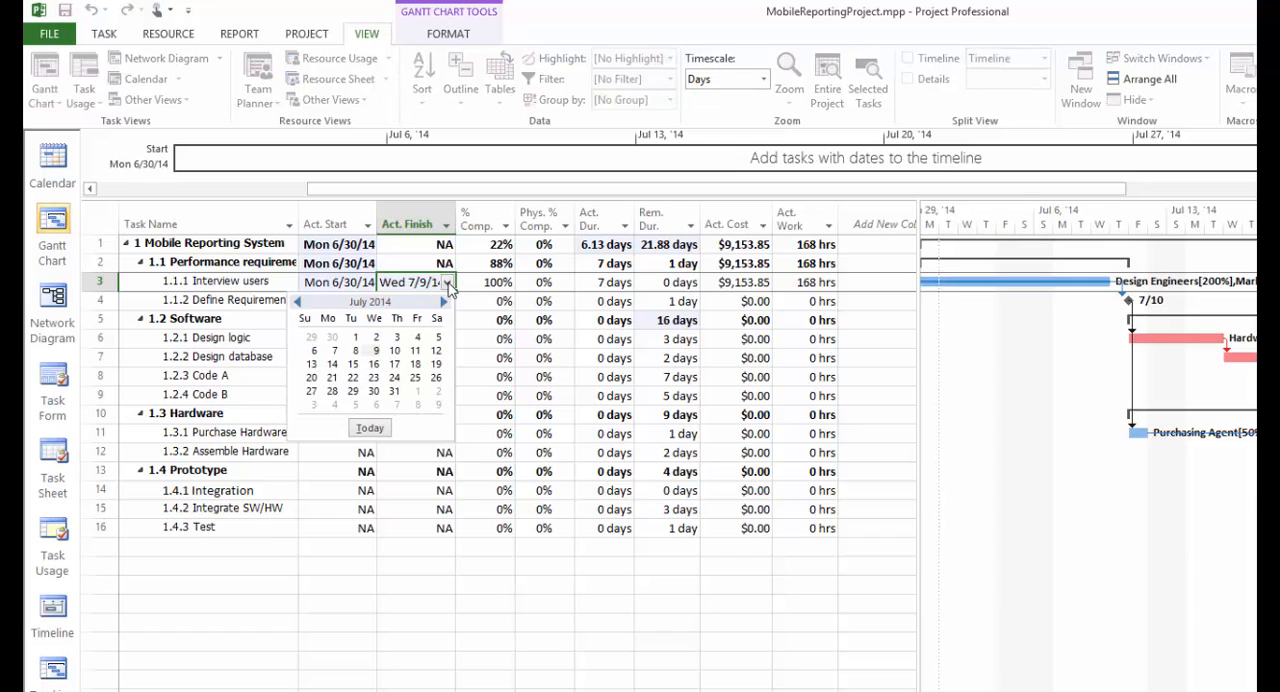
left_click(416, 351)
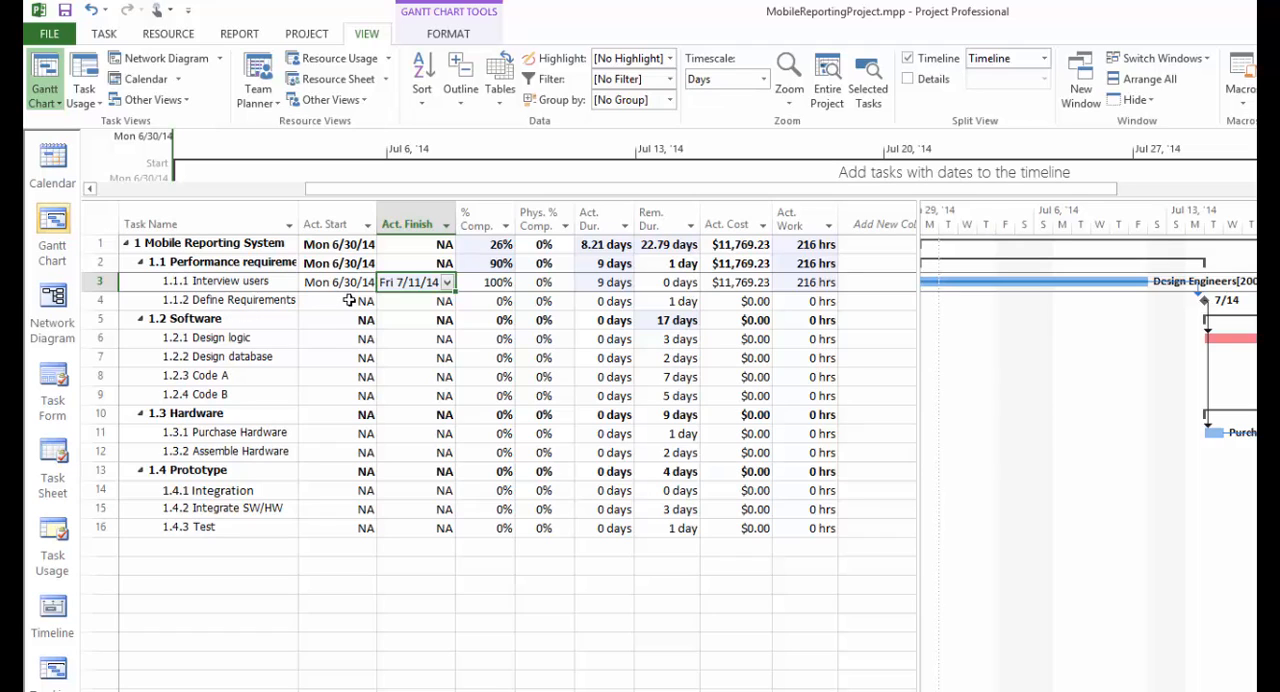
Step: Set the percent complete of task 1.1.2 Define Requirements to 100%
left_click(491, 302)
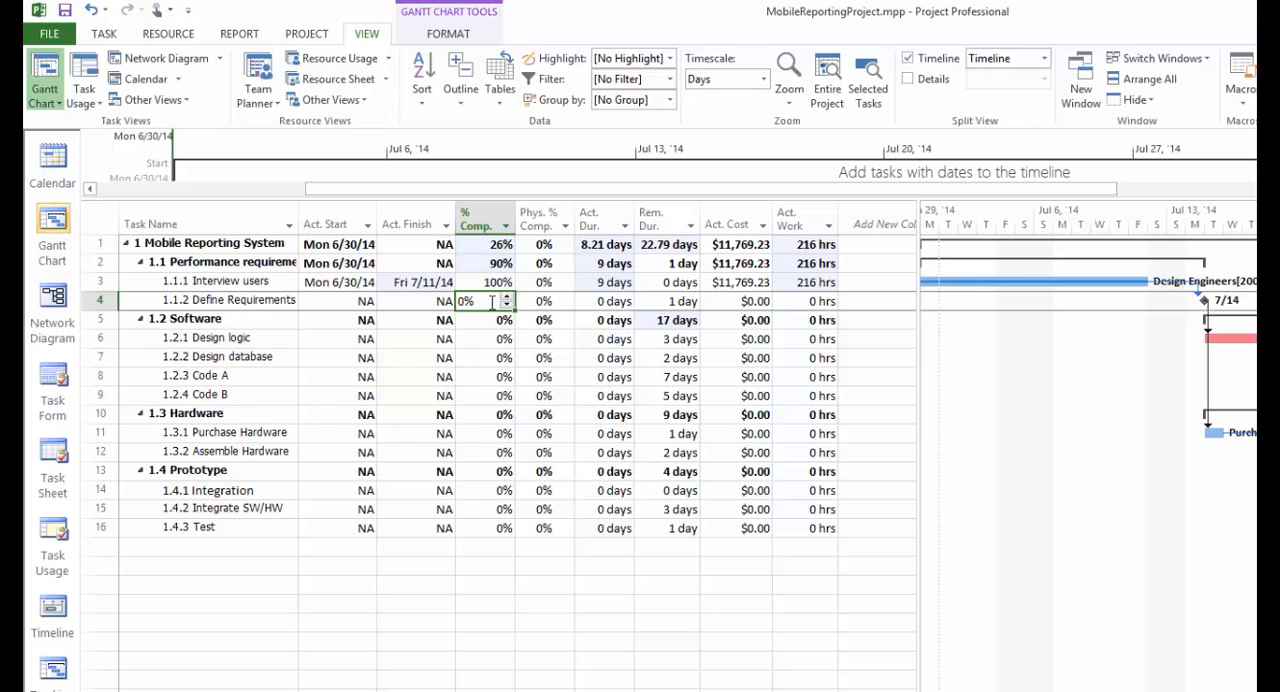
type("100")
key("Return")
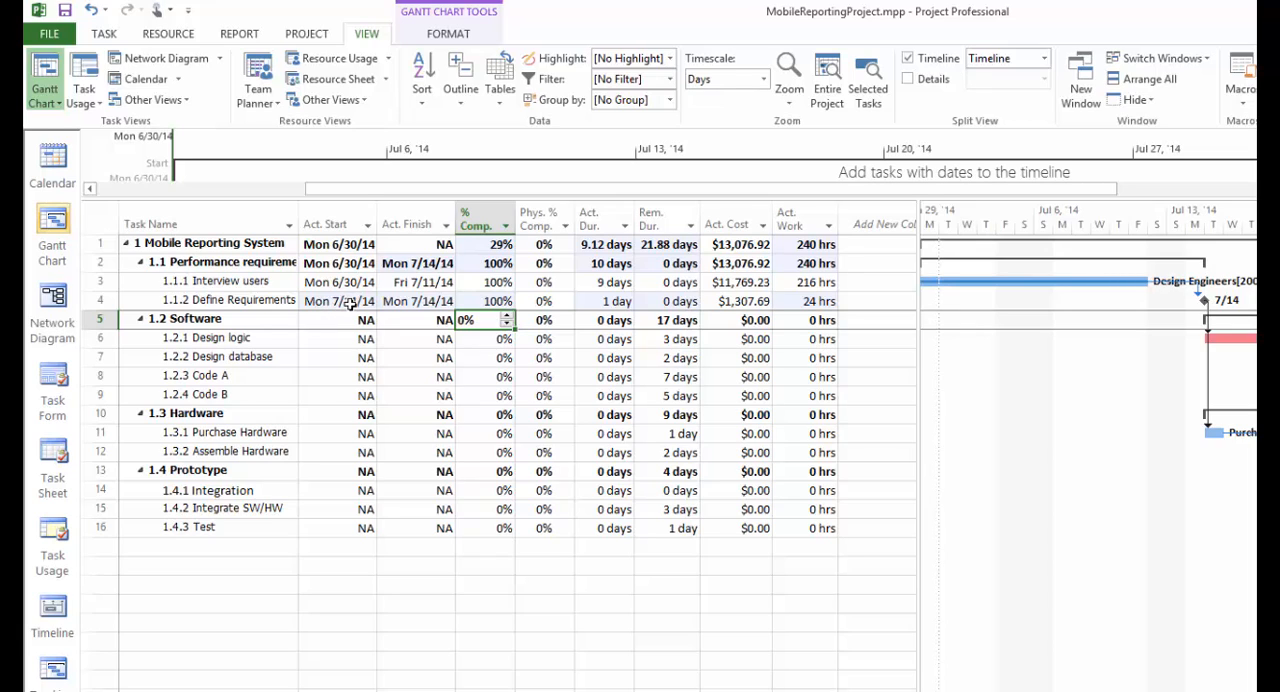
Step: Increase the actual duration of Define Requirements to 2 days
left_click(593, 302)
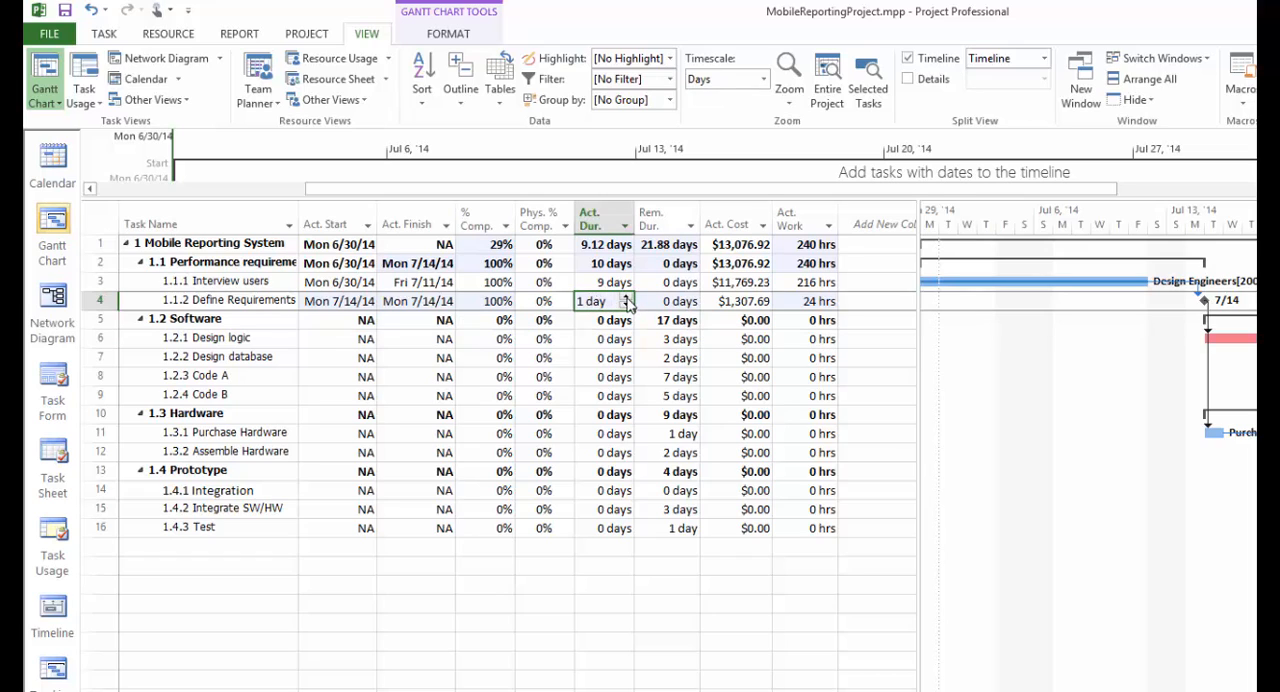
left_click(626, 297)
left_click(583, 338)
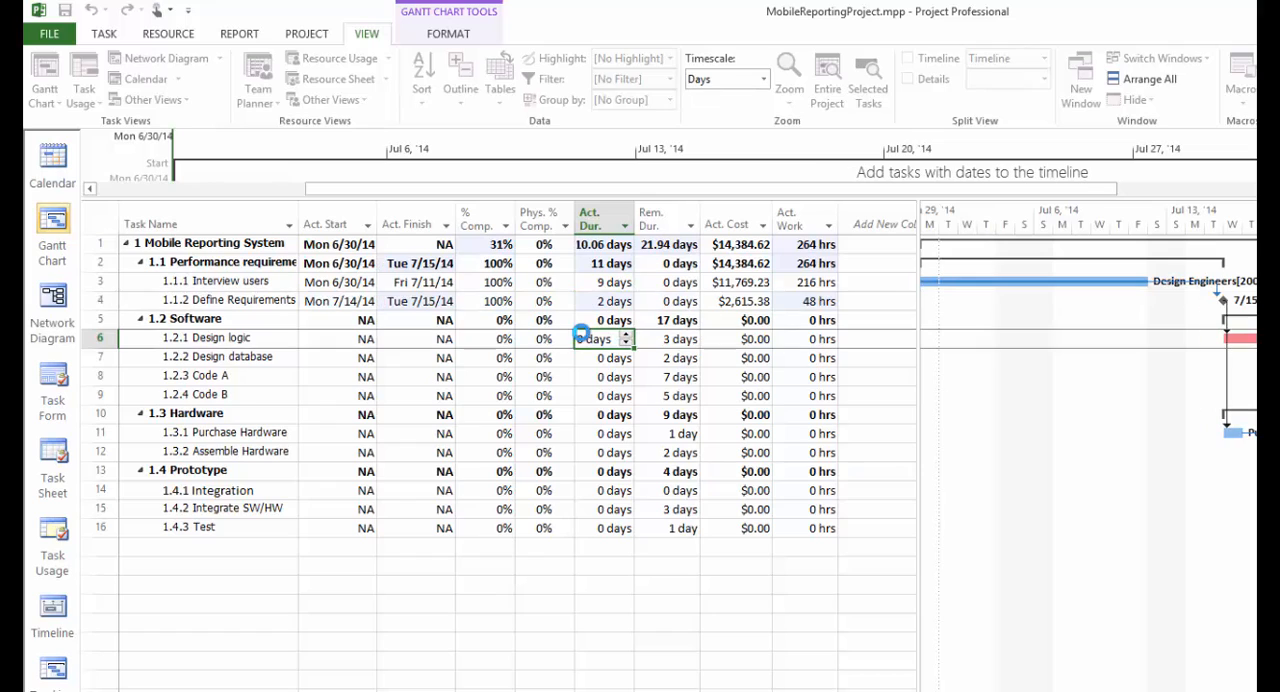